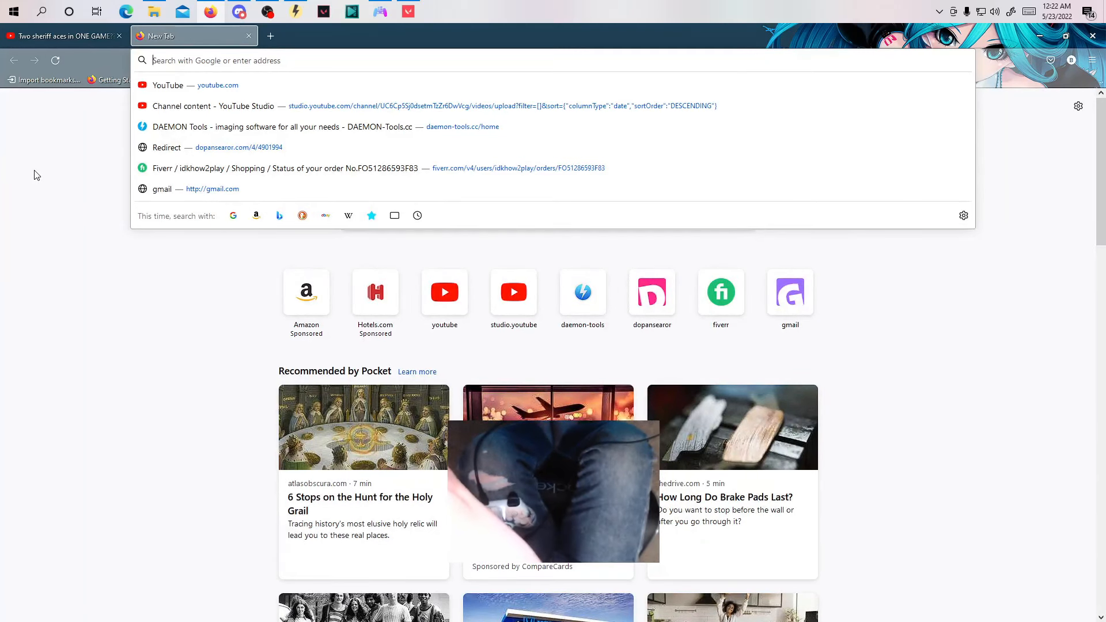
Search Google for "ryochan7 ds4windows".
{"action": "type", "text": "ryo"}
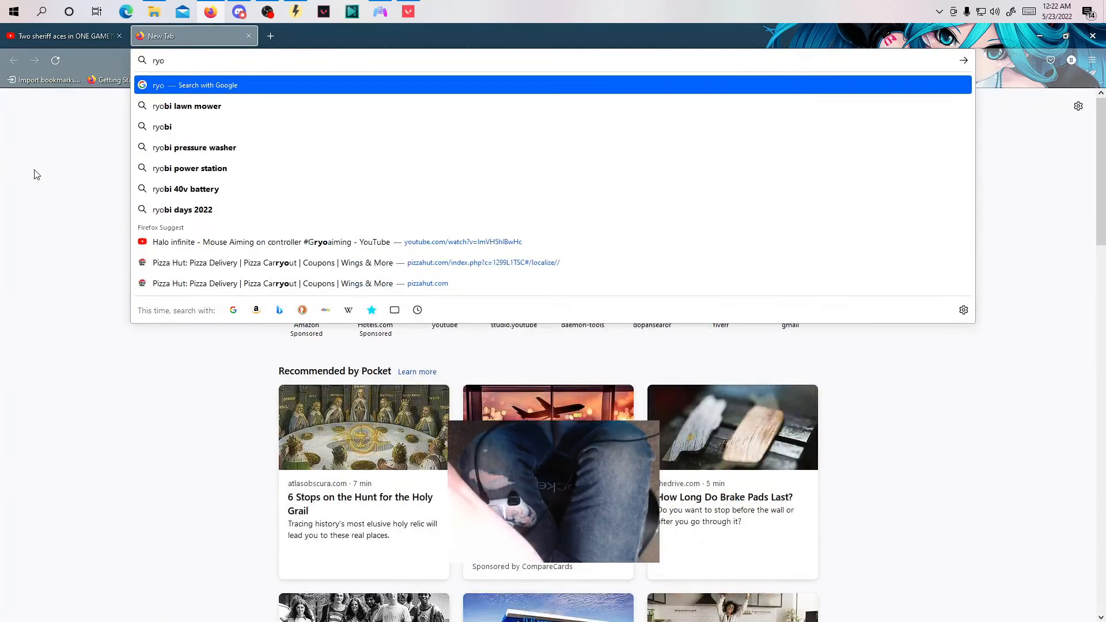
{"action": "type", "text": "chan7"}
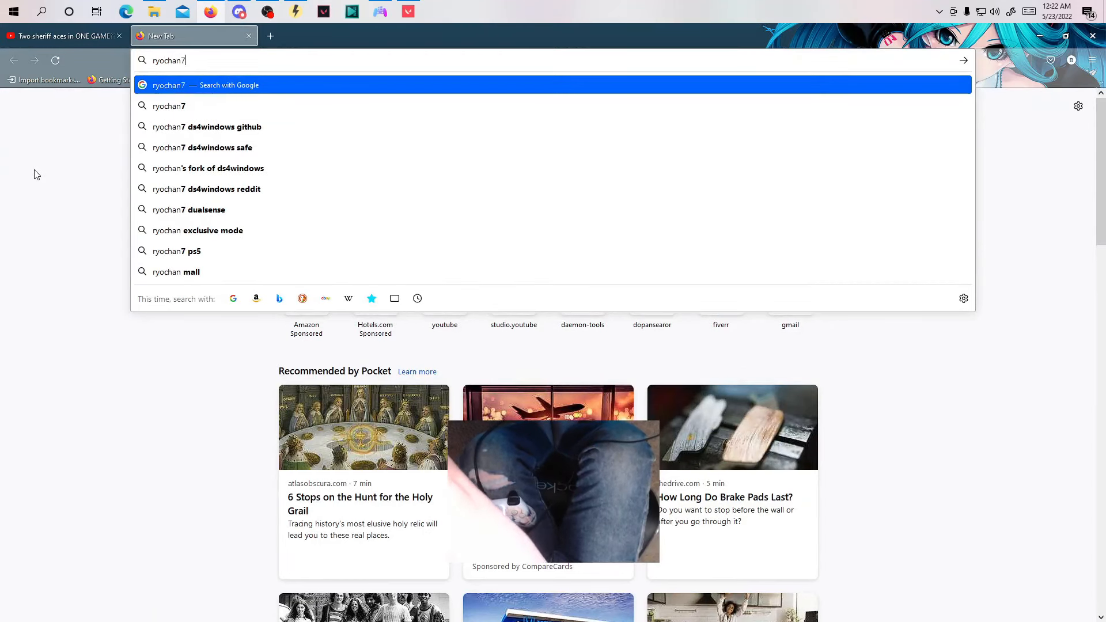
{"action": "key", "text": "Return"}
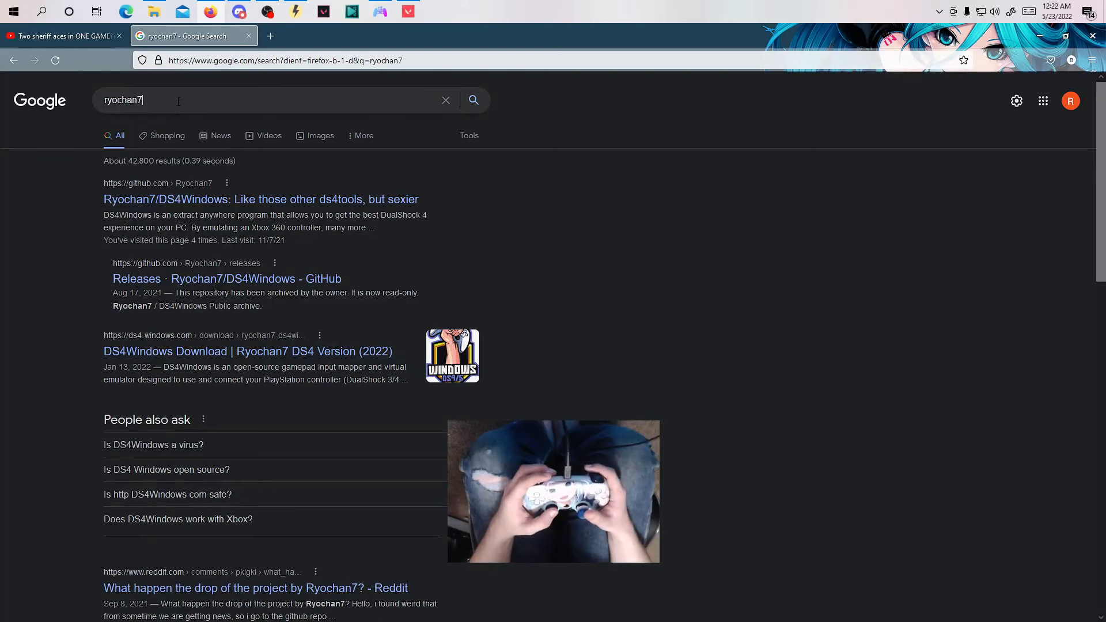
{"action": "type", "text": "ds4wind"}
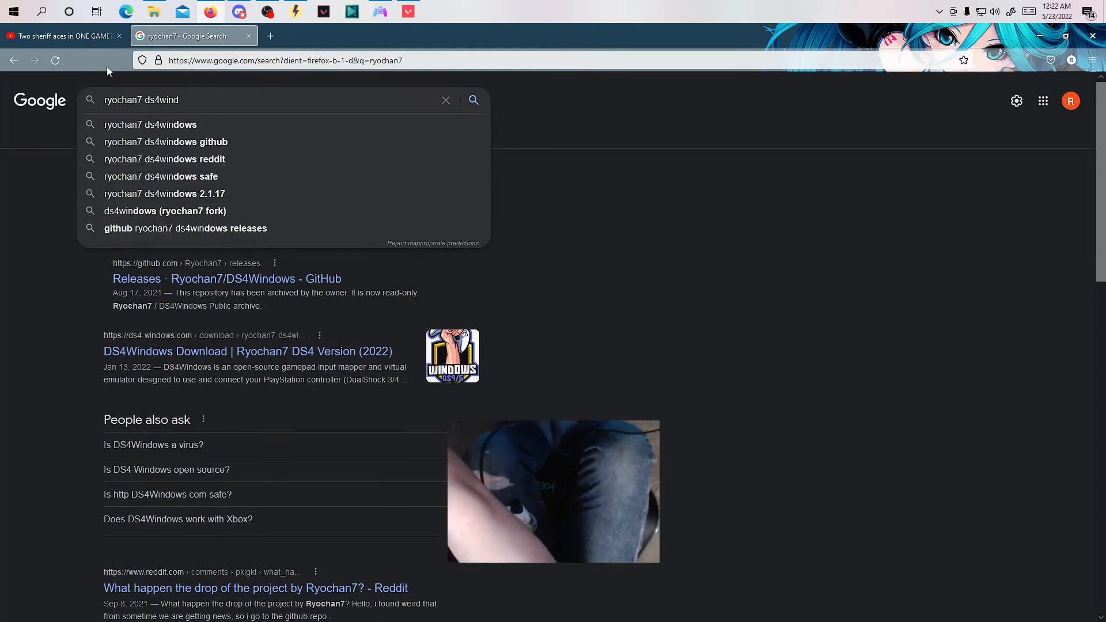
{"action": "type", "text": "ows"}
{"action": "key", "text": "Return"}
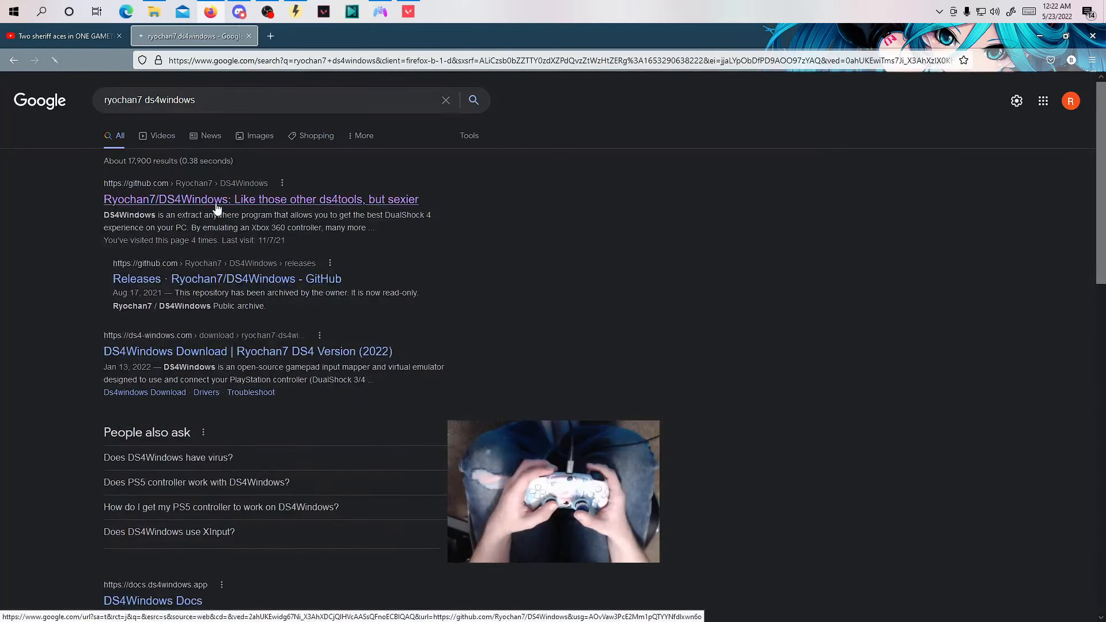
Open the Ryochan7/DS4Windows GitHub repository and go to its main builds releases page.
{"action": "left_click", "coordinate": [216, 205]}
{"action": "left_click_drag", "start_coordinate": [1102, 163], "coordinate": [1096, 334]}
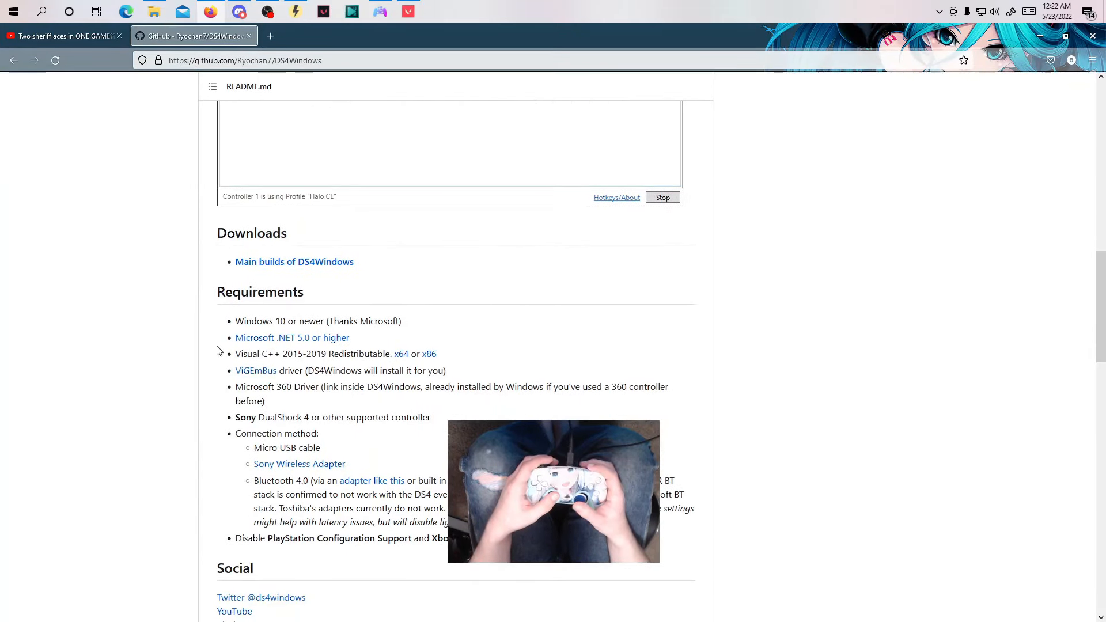
{"action": "left_click", "coordinate": [276, 264]}
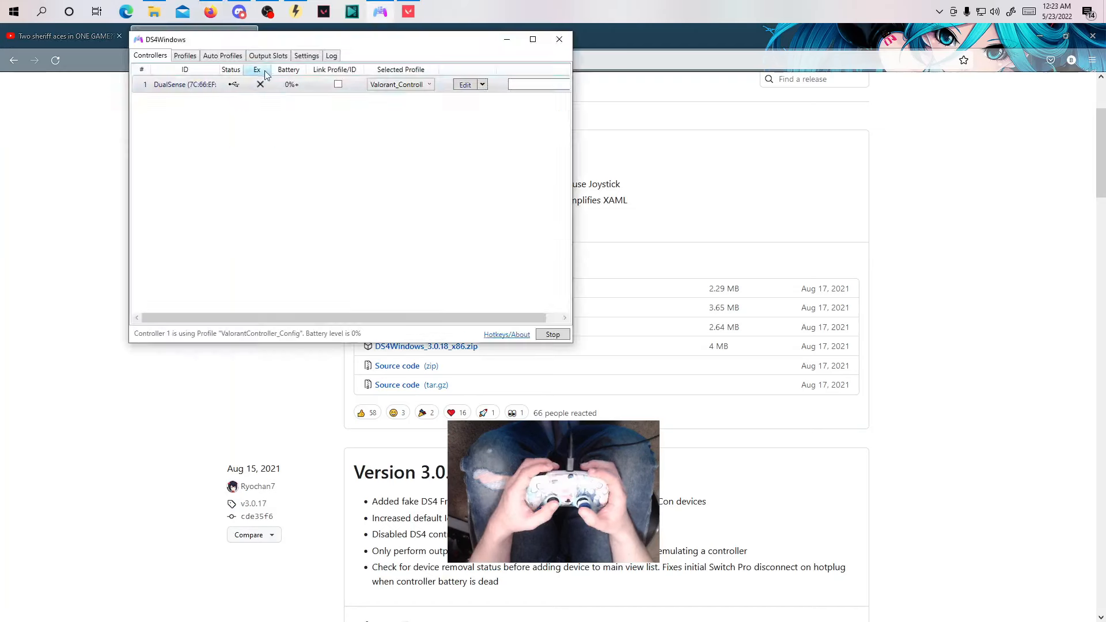
Switch to DS4Windows and review the list of saved controller profiles.
{"action": "left_click_drag", "start_coordinate": [310, 41], "coordinate": [379, 111]}
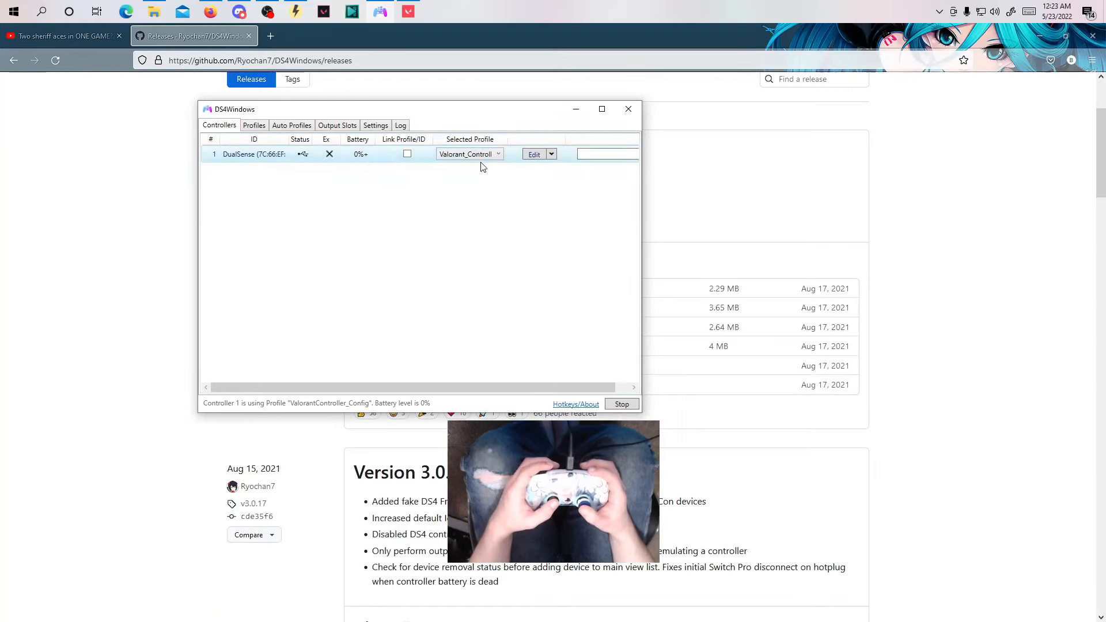
{"action": "left_click", "coordinate": [254, 125]}
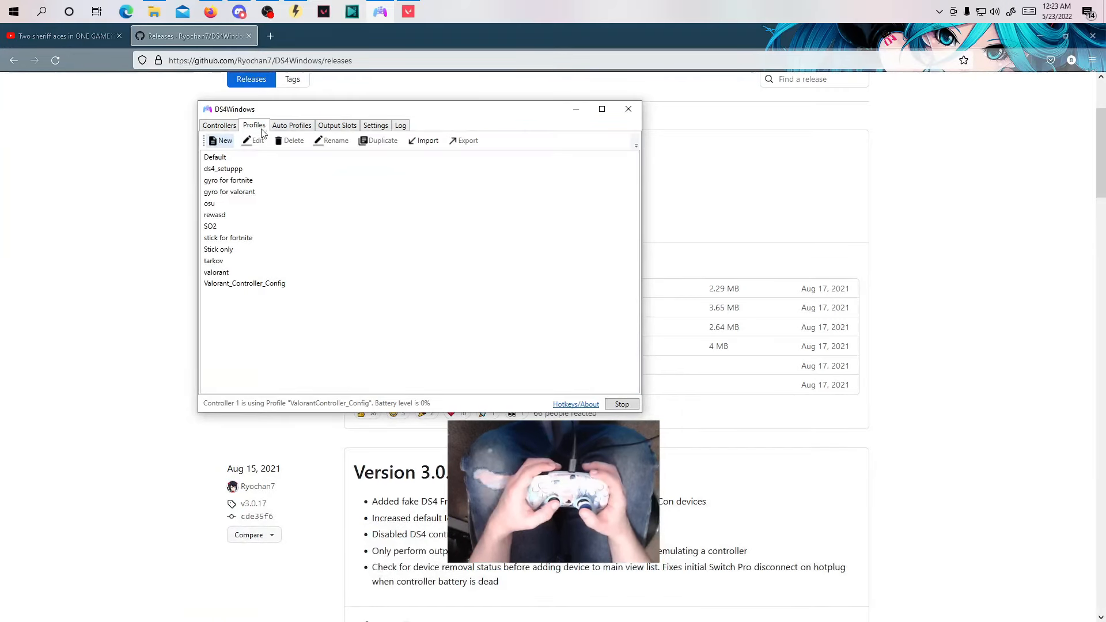
{"action": "left_click", "coordinate": [223, 125]}
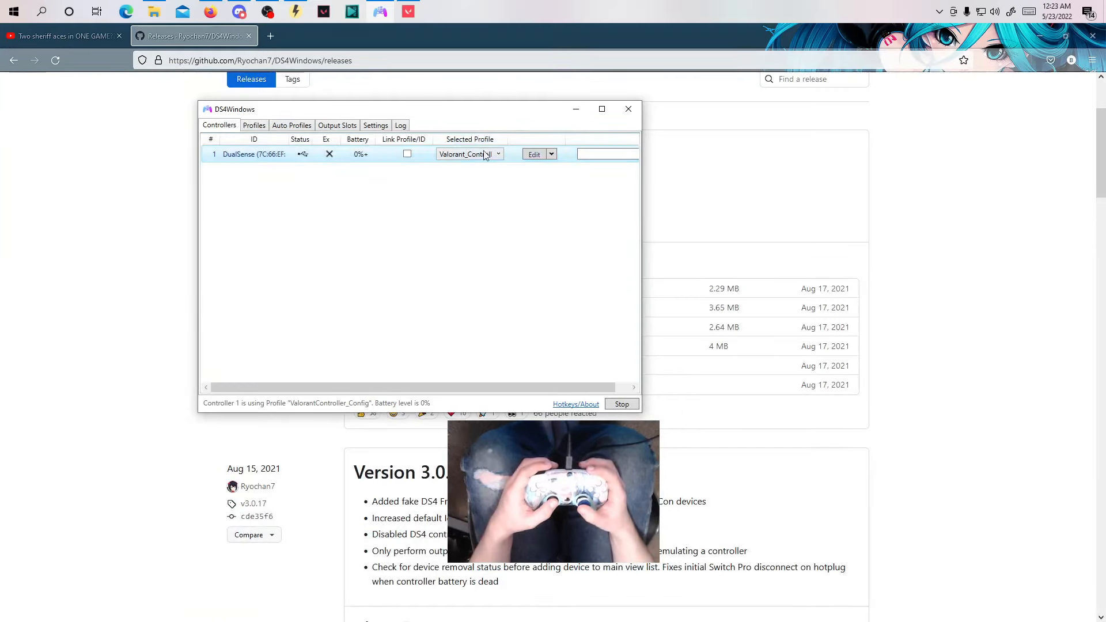
Open the connected controller's selected profile for editing and check the action assigned to Dpad Left.
{"action": "left_click", "coordinate": [536, 151]}
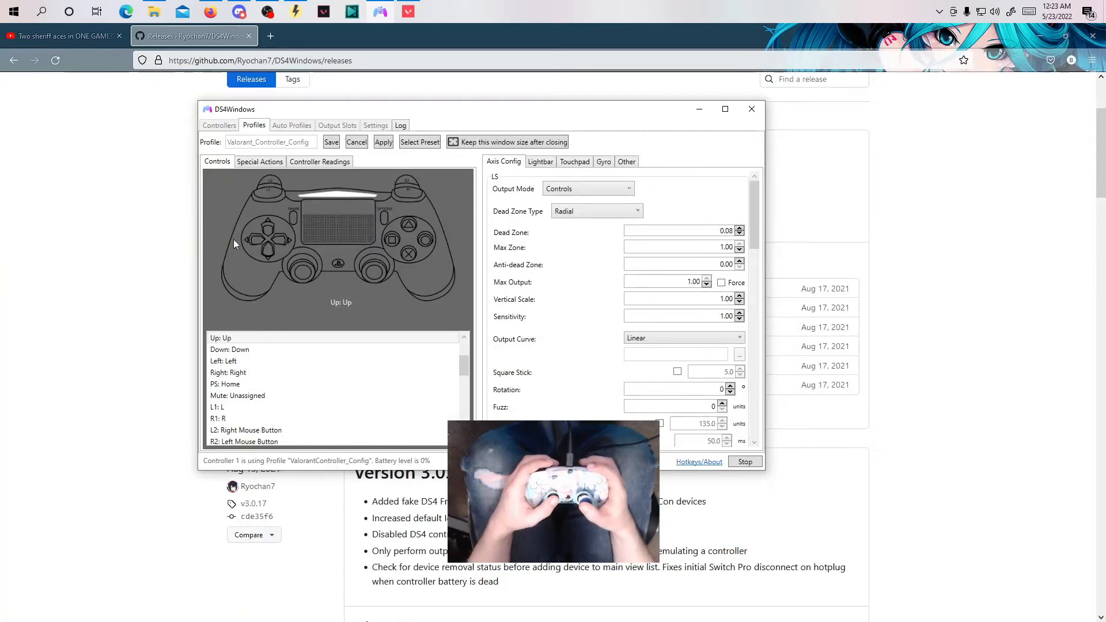
{"action": "left_click", "coordinate": [258, 241]}
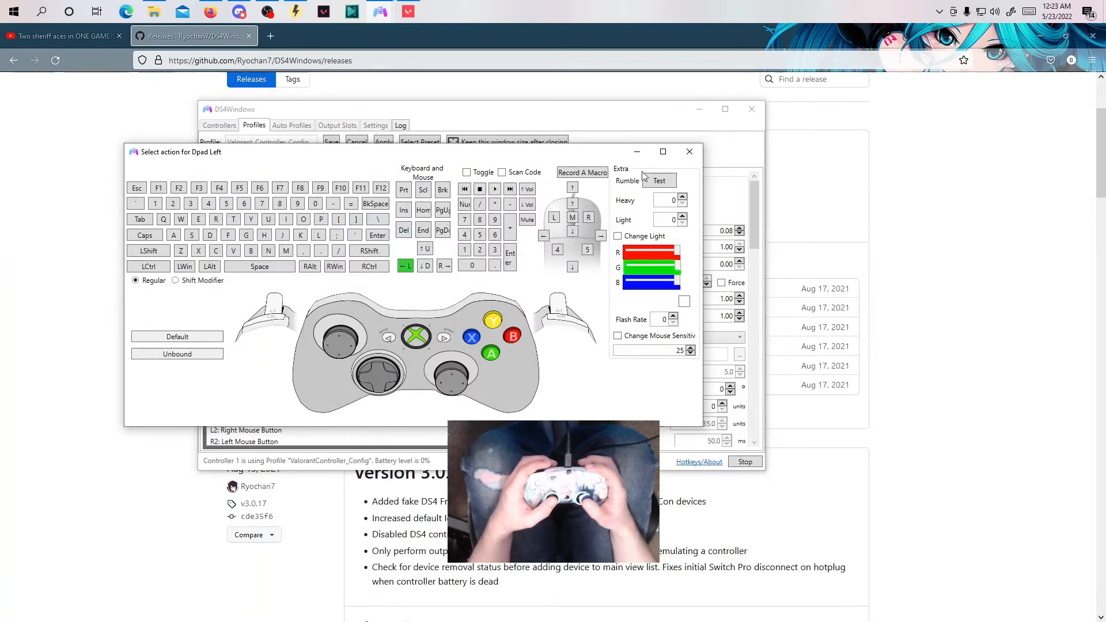
{"action": "left_click", "coordinate": [689, 151]}
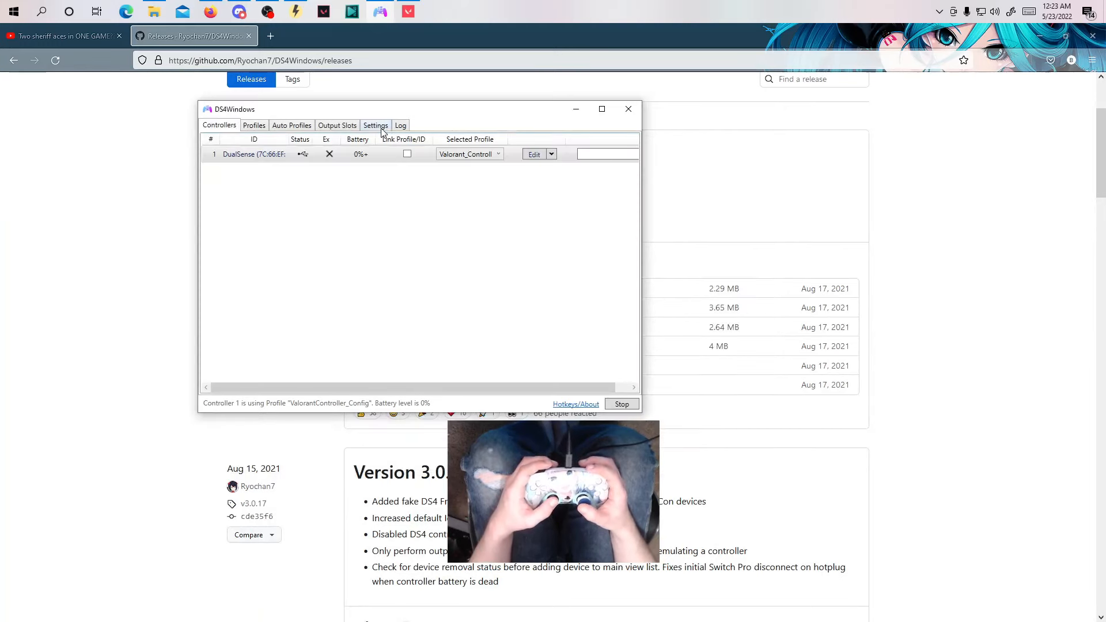
Open the controller and driver setup and review its install steps through the optional FakerInput driver, then finish.
{"action": "left_click", "coordinate": [378, 129]}
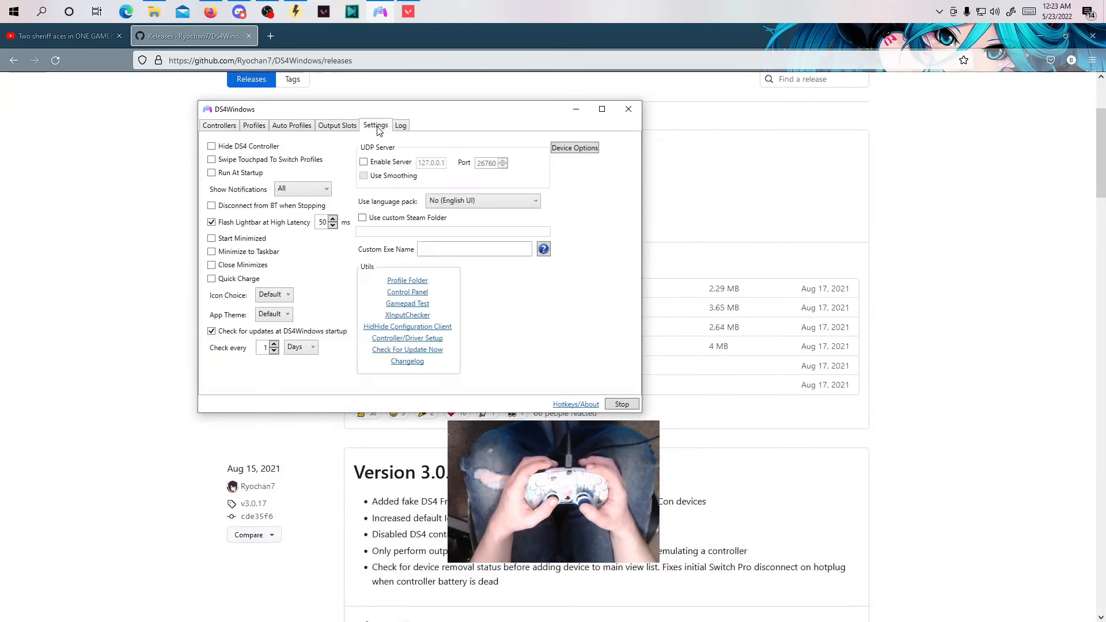
{"action": "left_click", "coordinate": [426, 339]}
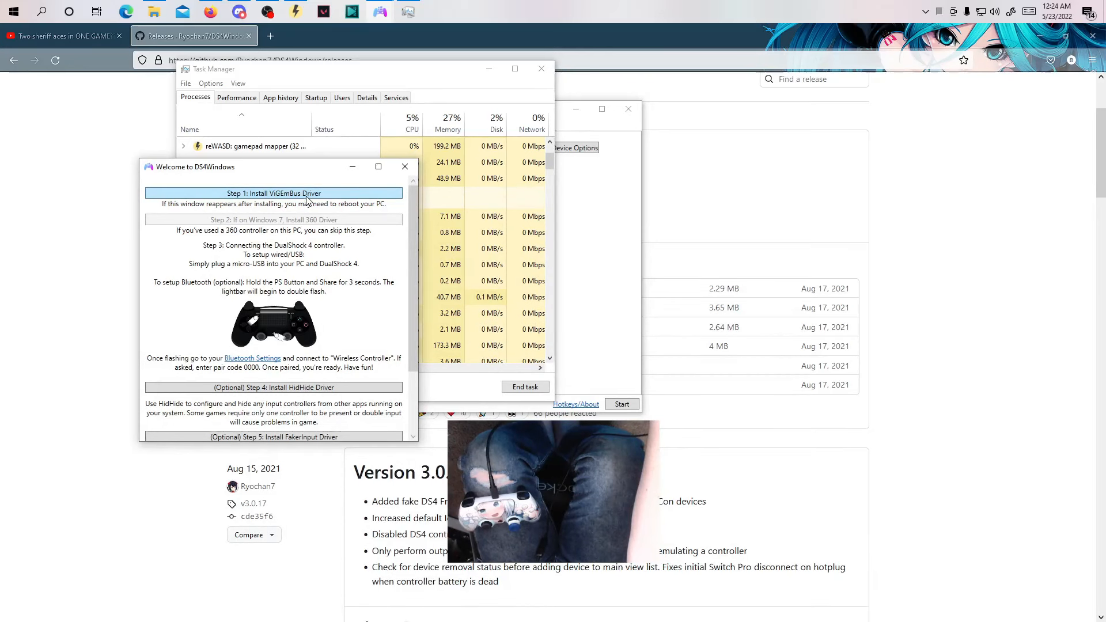
{"action": "scroll", "coordinate": [286, 196], "scroll_direction": "down", "scroll_amount": 3}
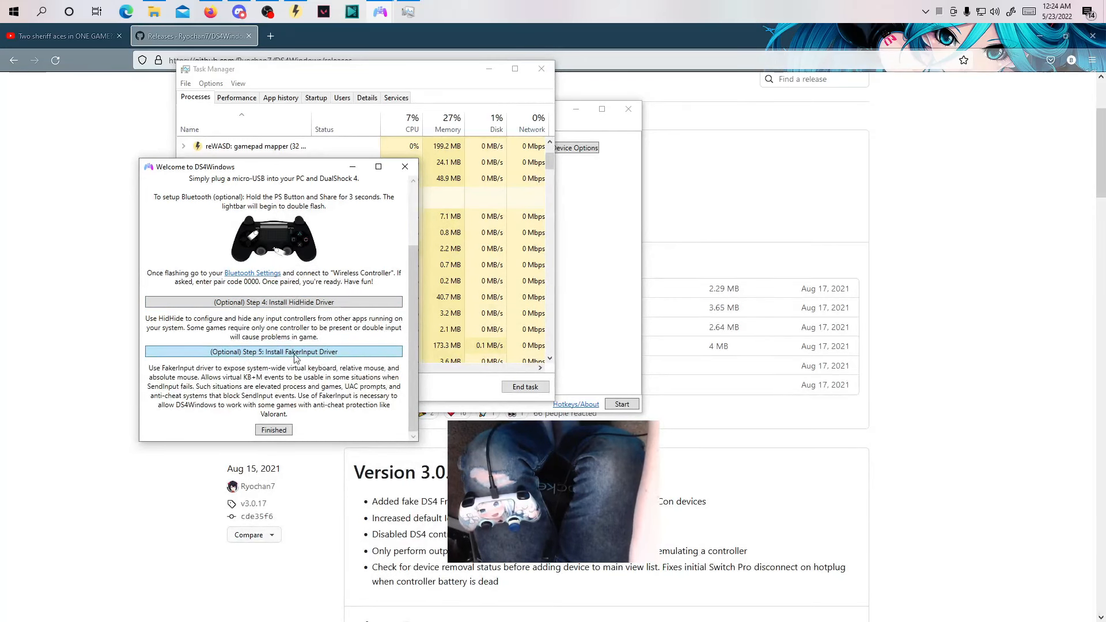
{"action": "left_click", "coordinate": [273, 430]}
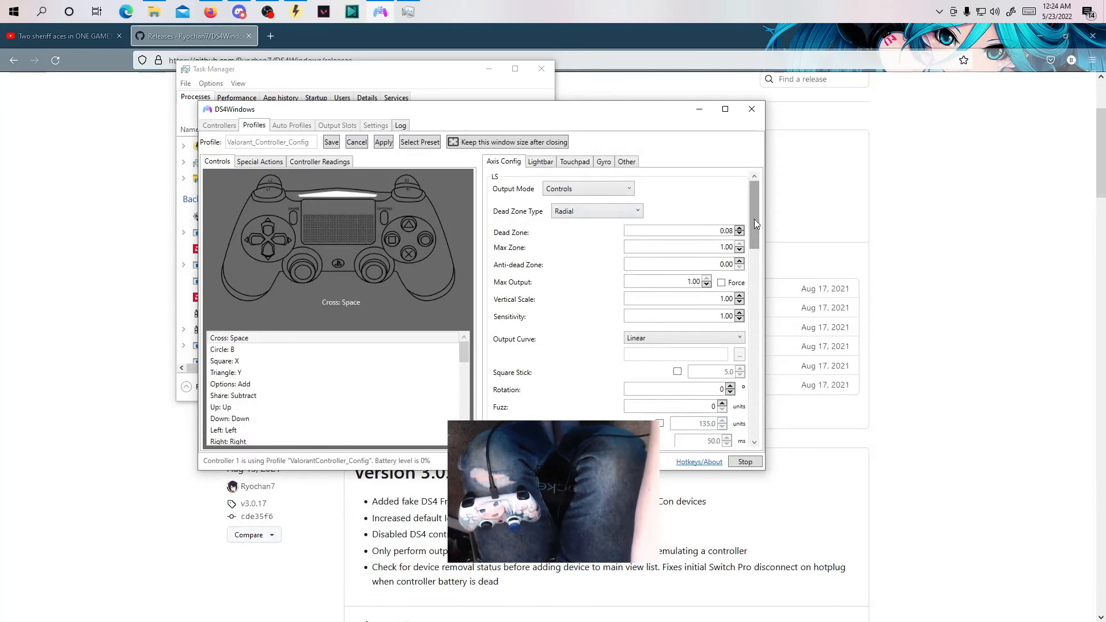
In the Valorant_Controller_Config profile, check the right stick's up and right actions and their mouse sensitivity.
{"action": "scroll", "coordinate": [756, 223], "scroll_direction": "down", "scroll_amount": 2}
{"action": "scroll", "coordinate": [757, 224], "scroll_direction": "up", "scroll_amount": 2}
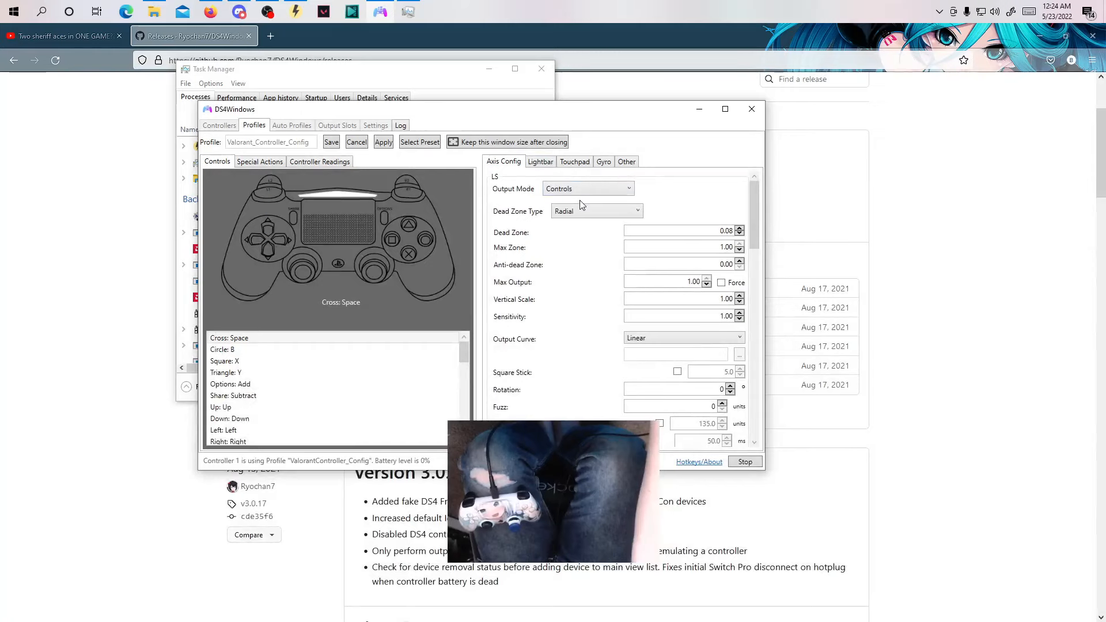
{"action": "left_click", "coordinate": [378, 265]}
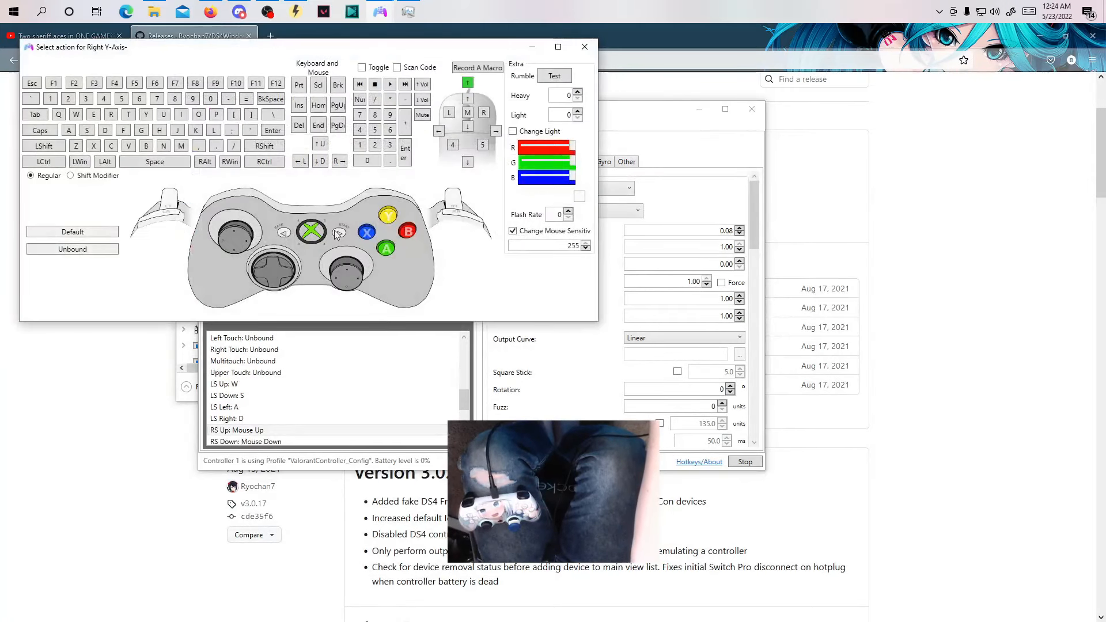
{"action": "left_click", "coordinate": [585, 49]}
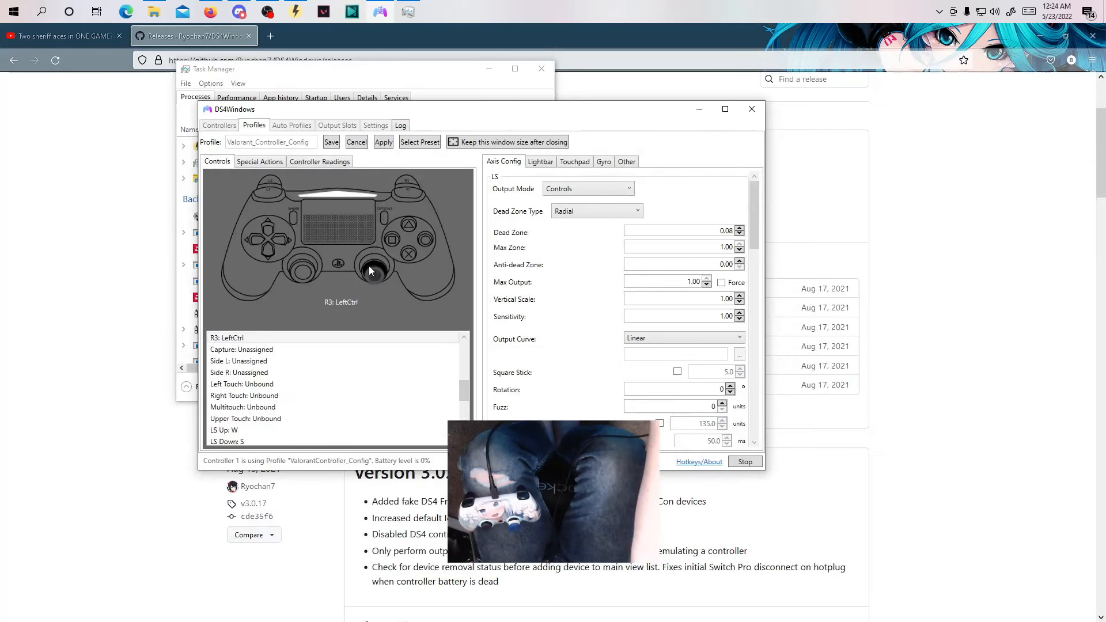
{"action": "left_click", "coordinate": [372, 259]}
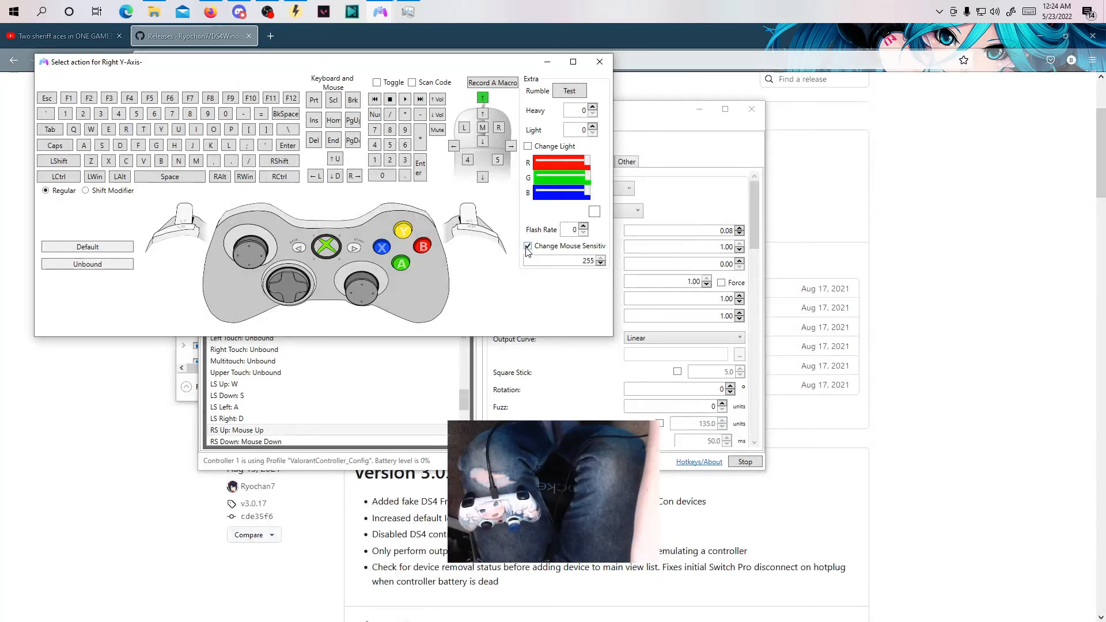
{"action": "double_click", "coordinate": [569, 263]}
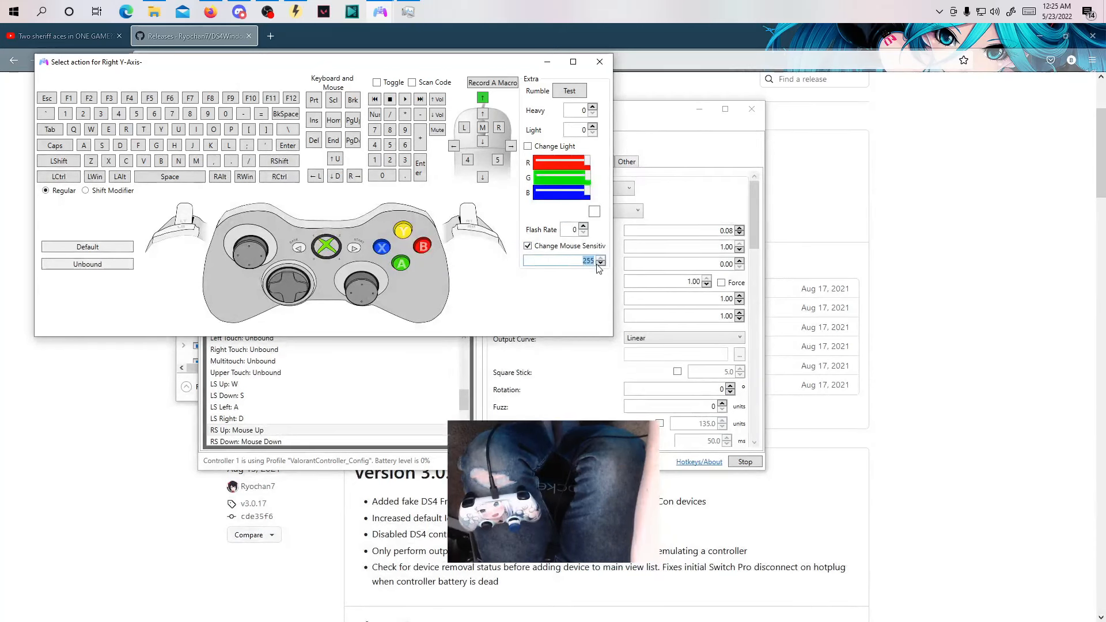
{"action": "left_click", "coordinate": [600, 62]}
{"action": "left_click", "coordinate": [389, 268]}
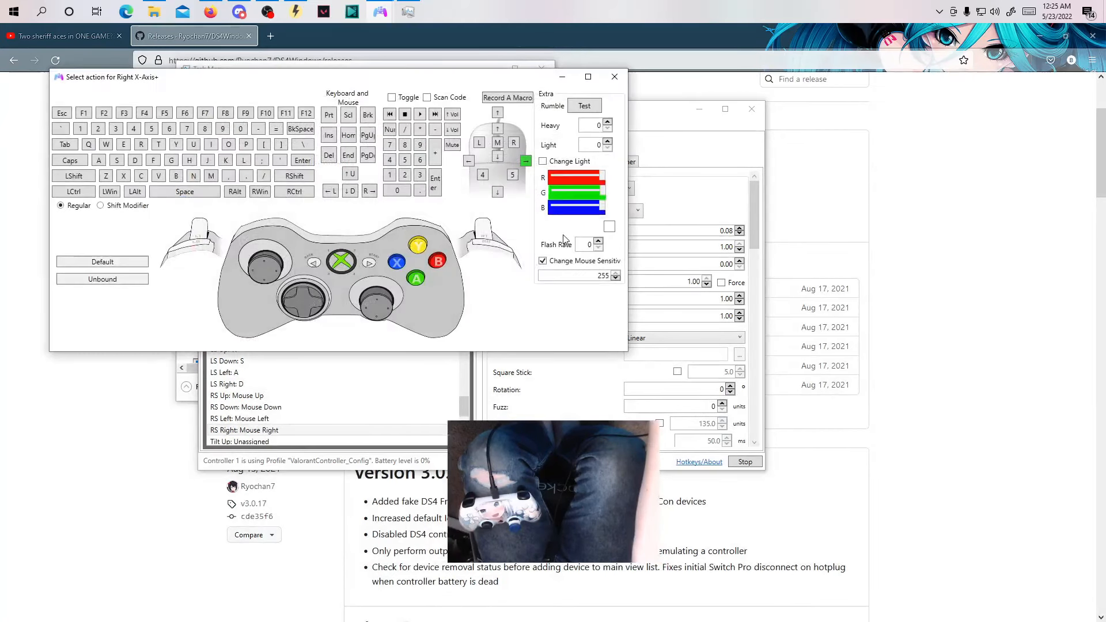
{"action": "left_click", "coordinate": [611, 76]}
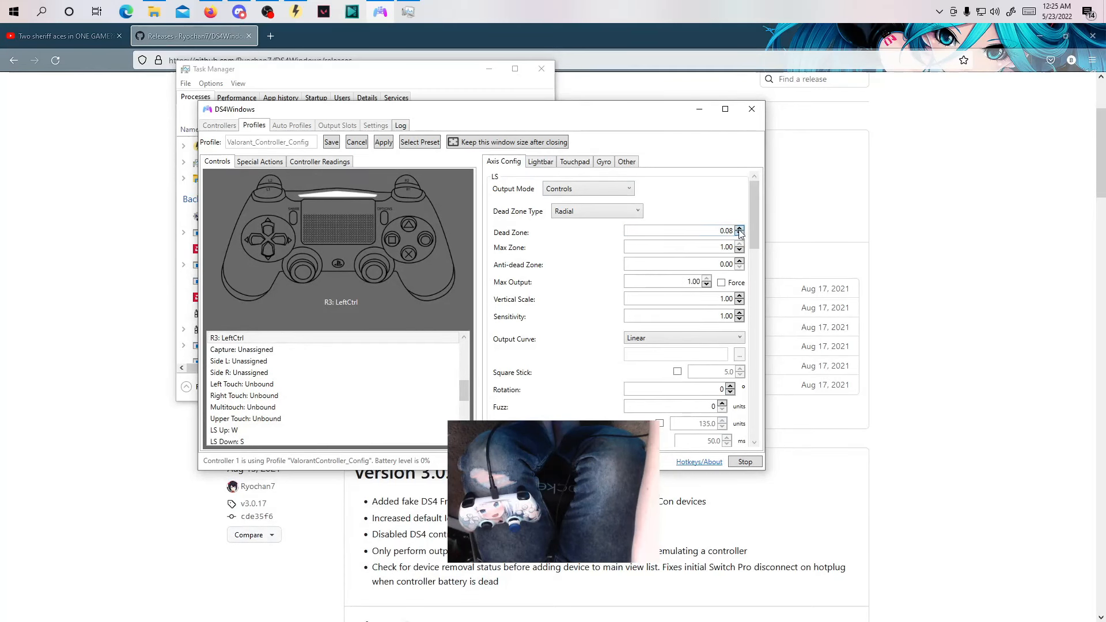
Examine the left and right stick axis settings, including the dead zones, outer button bind and vertical scale.
{"action": "scroll", "coordinate": [753, 226], "scroll_direction": "down", "scroll_amount": 1}
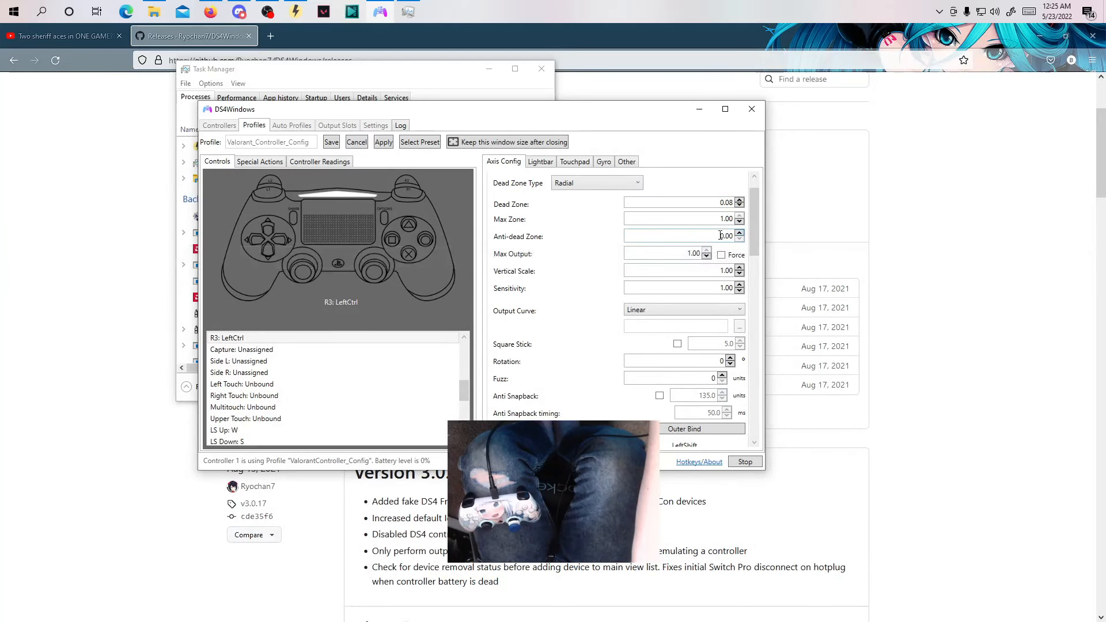
{"action": "scroll", "coordinate": [755, 272], "scroll_direction": "down", "scroll_amount": 6}
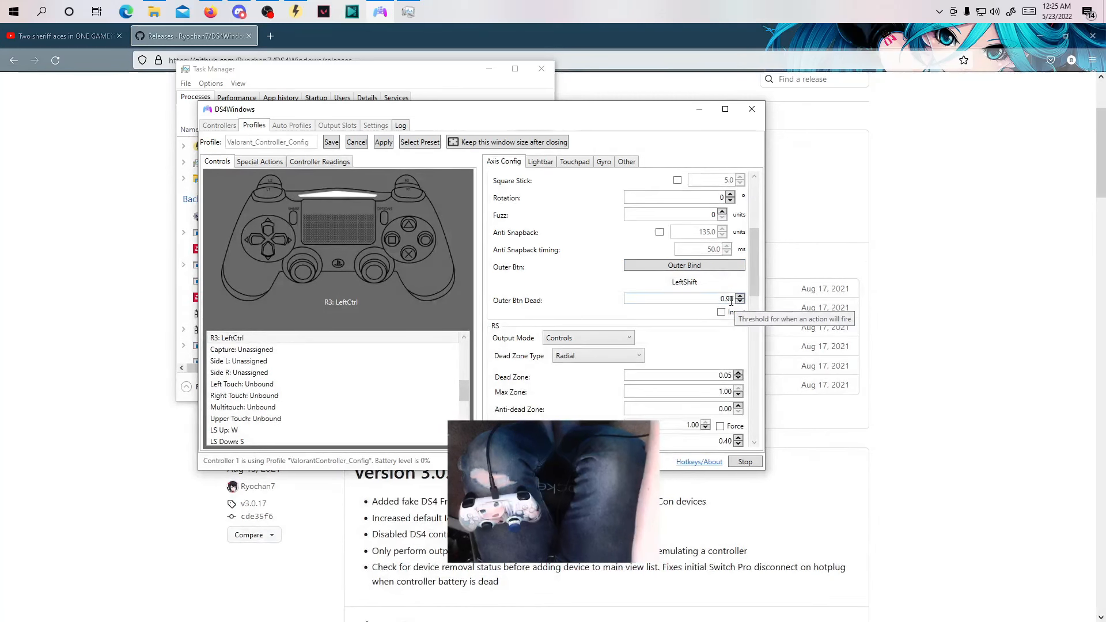
{"action": "scroll", "coordinate": [756, 298], "scroll_direction": "down", "scroll_amount": 1}
{"action": "scroll", "coordinate": [757, 298], "scroll_direction": "down", "scroll_amount": 4}
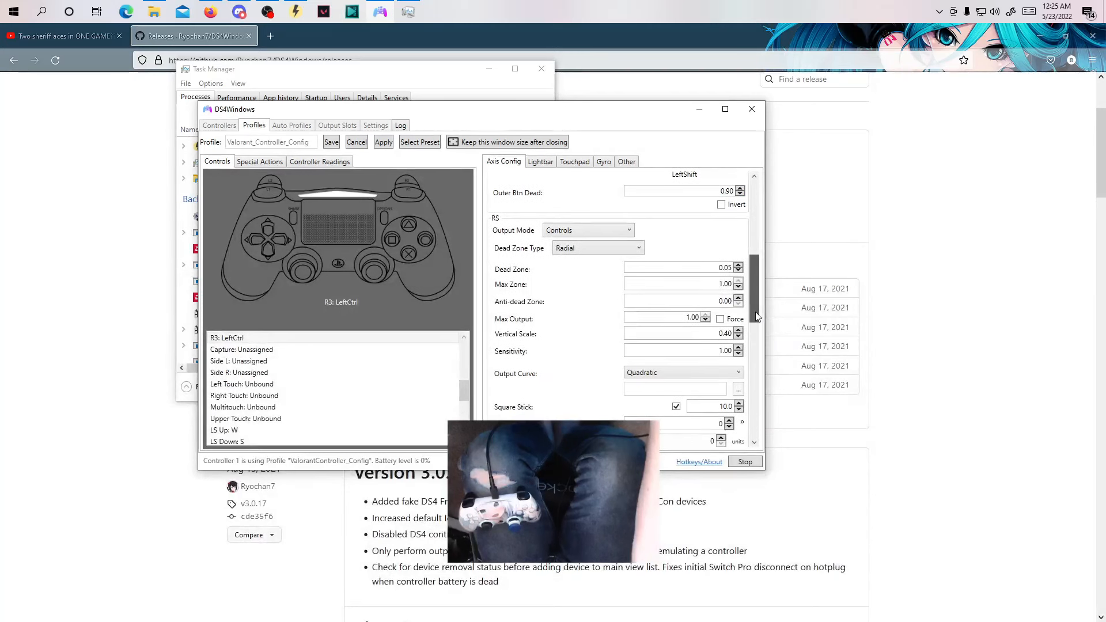
{"action": "double_click", "coordinate": [715, 252]}
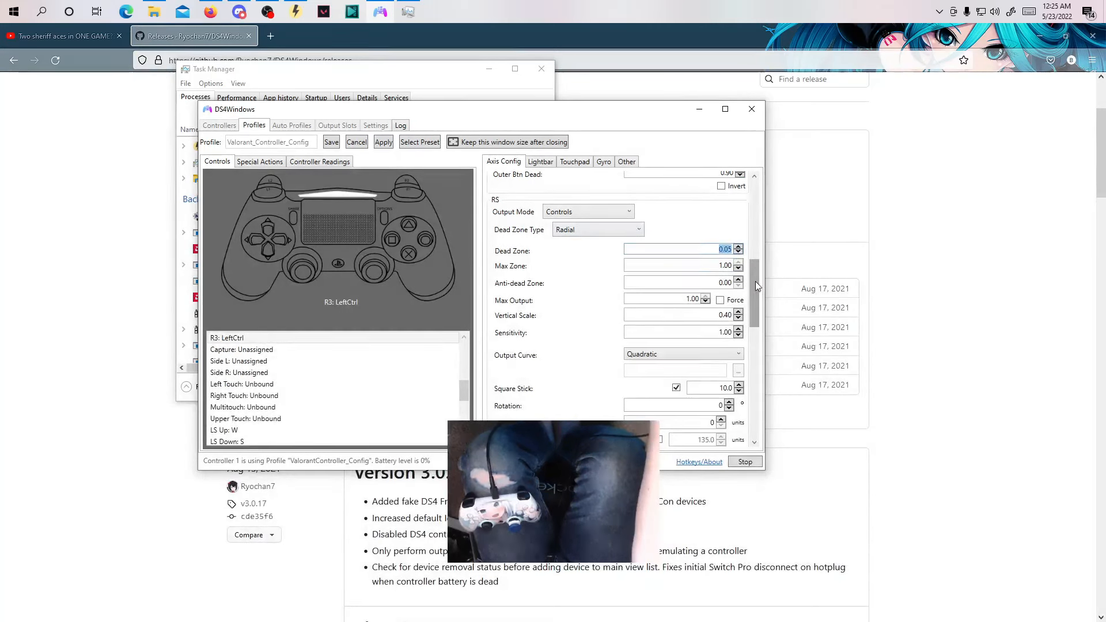
{"action": "left_click", "coordinate": [708, 231]}
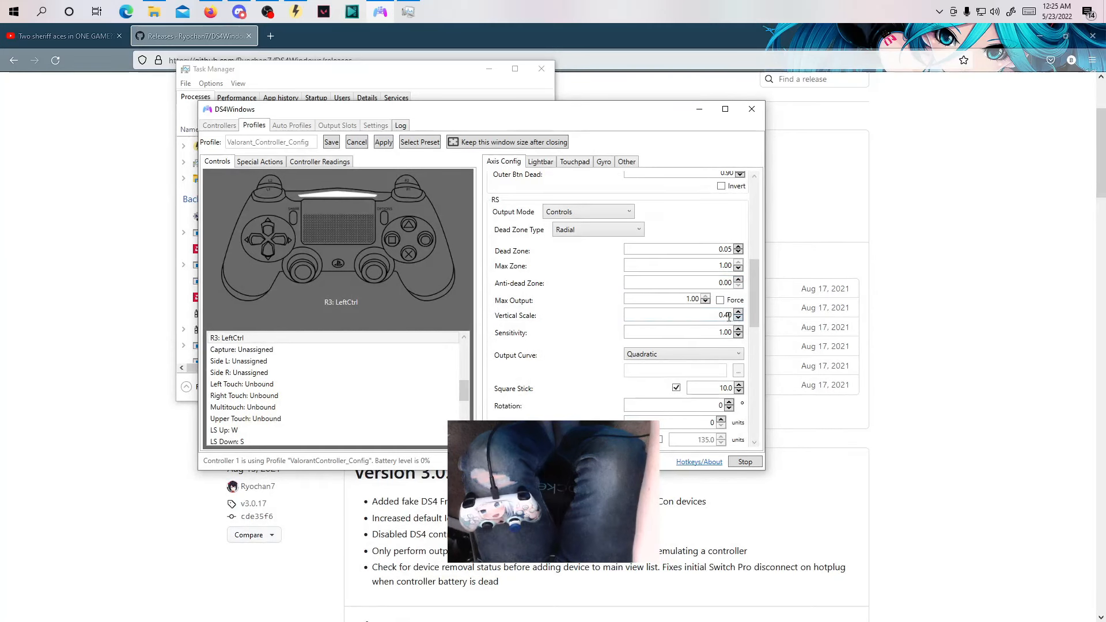
Set the right stick's output curve to Quadratic.
{"action": "scroll", "coordinate": [754, 292], "scroll_direction": "down", "scroll_amount": 3}
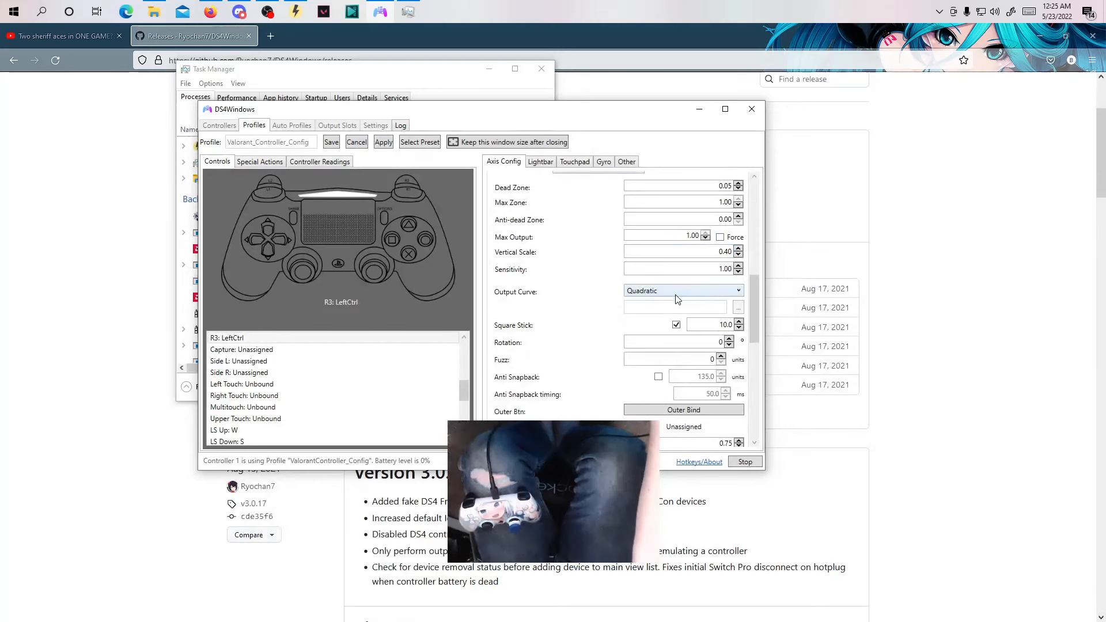
{"action": "left_click", "coordinate": [640, 291]}
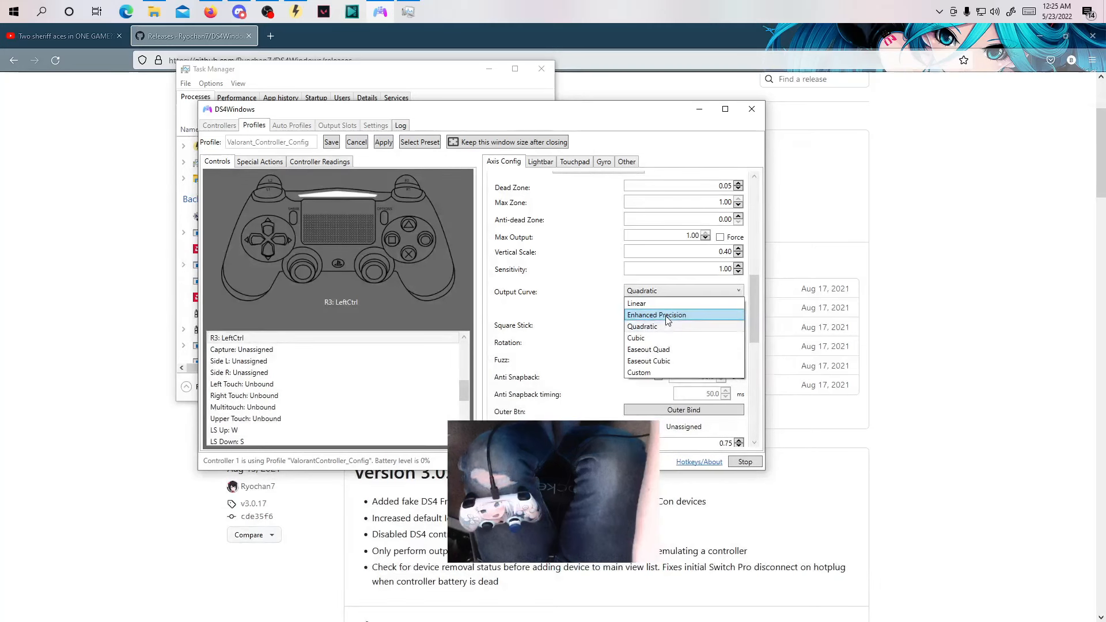
{"action": "left_click", "coordinate": [632, 327]}
{"action": "scroll", "coordinate": [605, 260], "scroll_direction": "down", "scroll_amount": 2}
Examine the profile's touchpad and gyro settings, including the gyro output mode, trigger, sensitivity and smoothing options.
{"action": "left_click", "coordinate": [576, 162]}
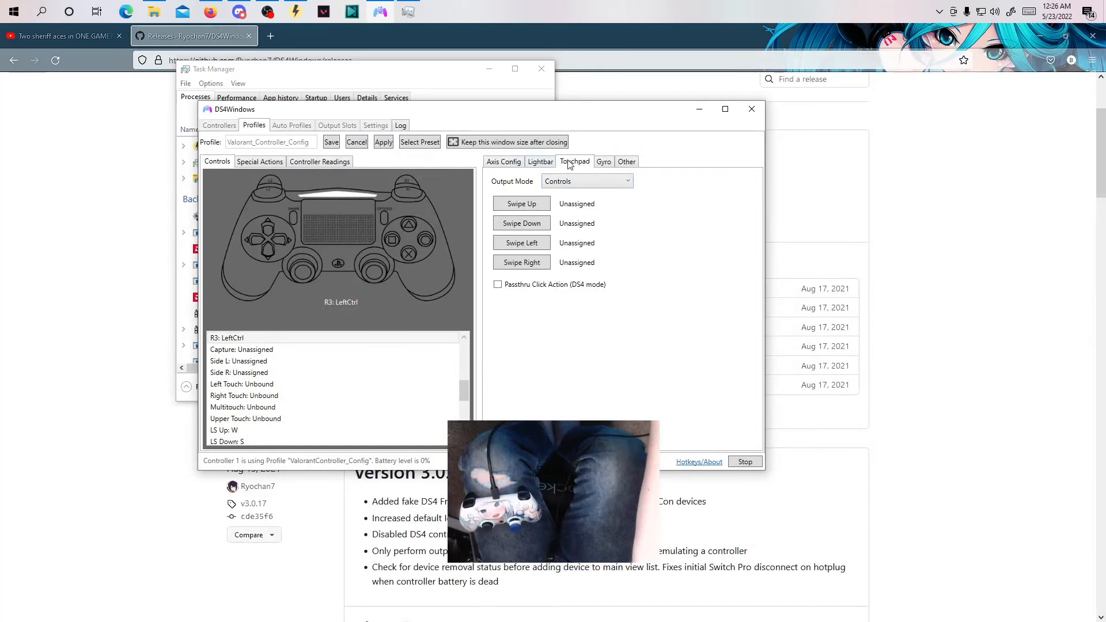
{"action": "left_click", "coordinate": [602, 163]}
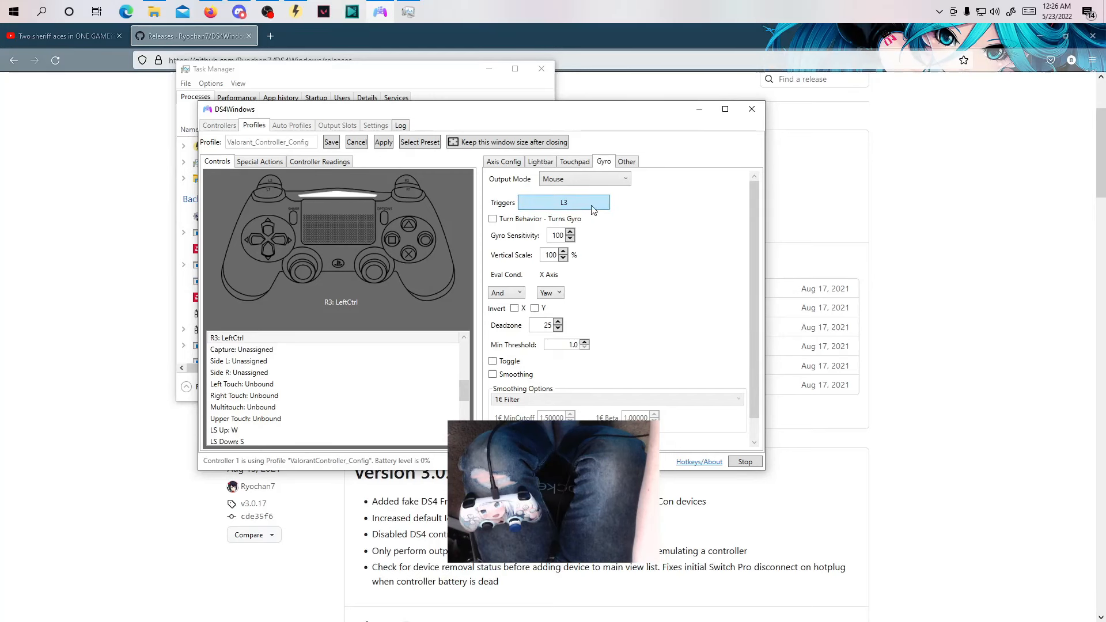
{"action": "left_click", "coordinate": [556, 204]}
{"action": "left_click", "coordinate": [484, 227]}
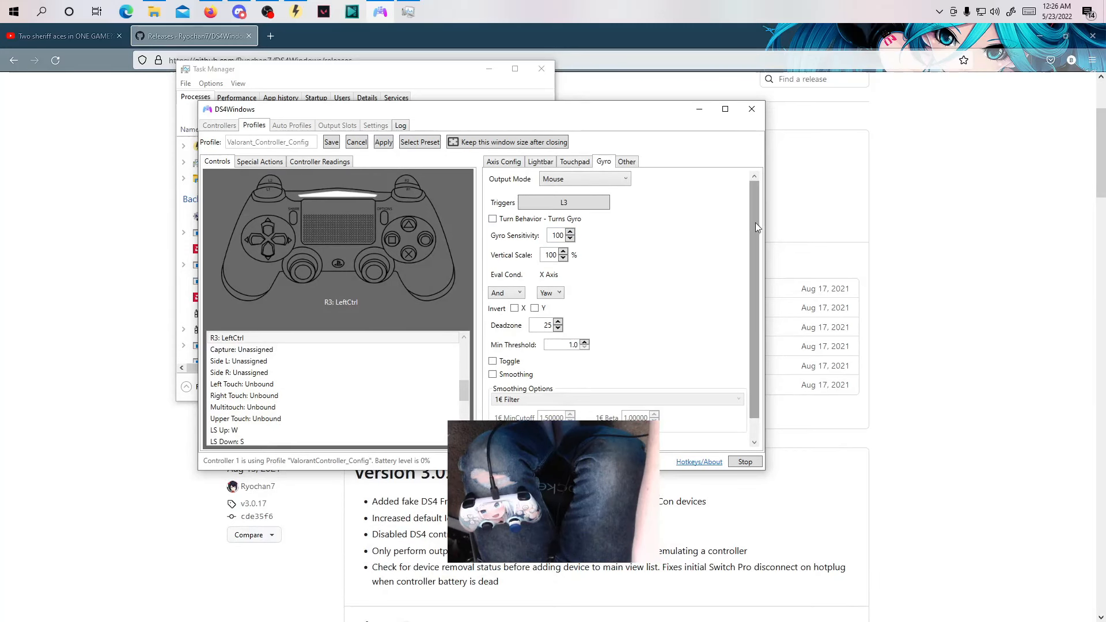
{"action": "left_click_drag", "start_coordinate": [755, 222], "coordinate": [758, 248]}
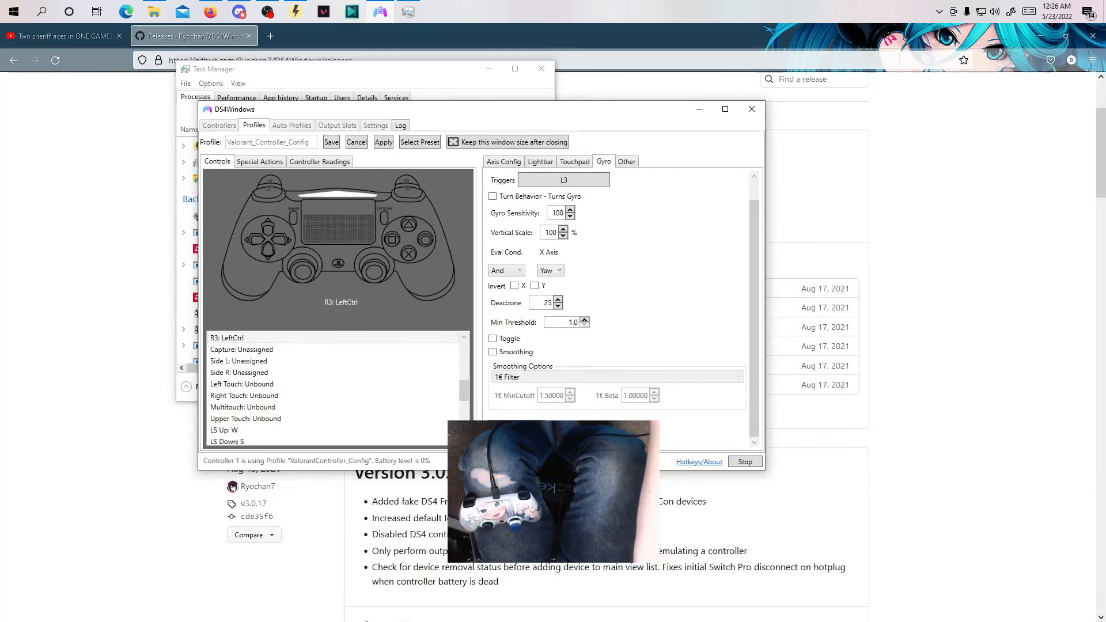
In Windows Settings, search for "langua", open the language and keyboard options, and check the available Windows display languages, keeping English (United States).
{"action": "key", "text": "super+i"}
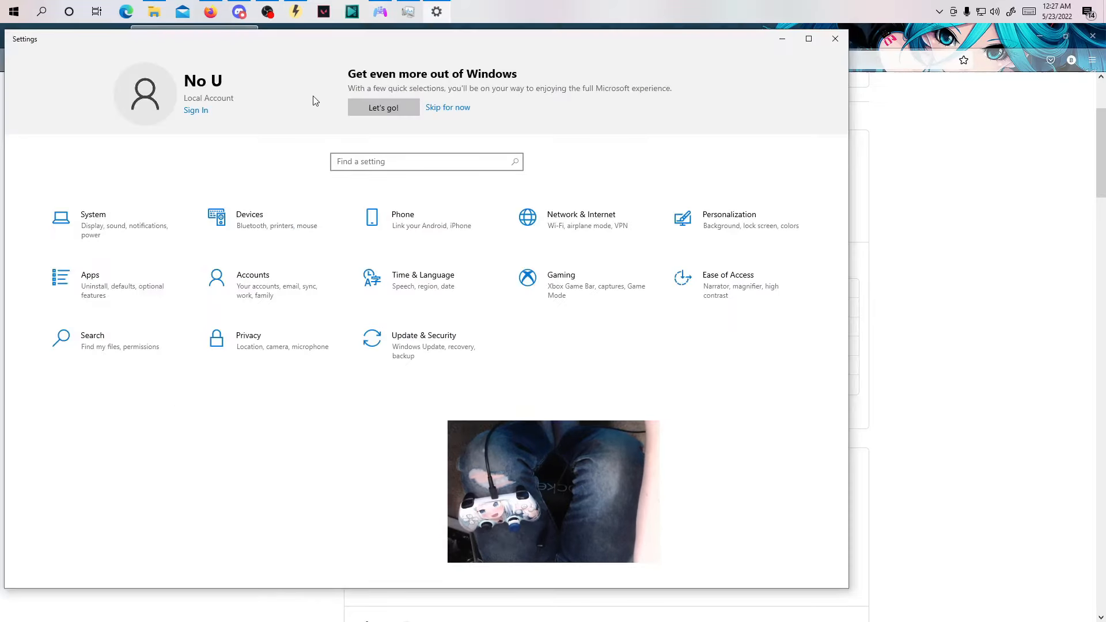
{"action": "left_click", "coordinate": [370, 162]}
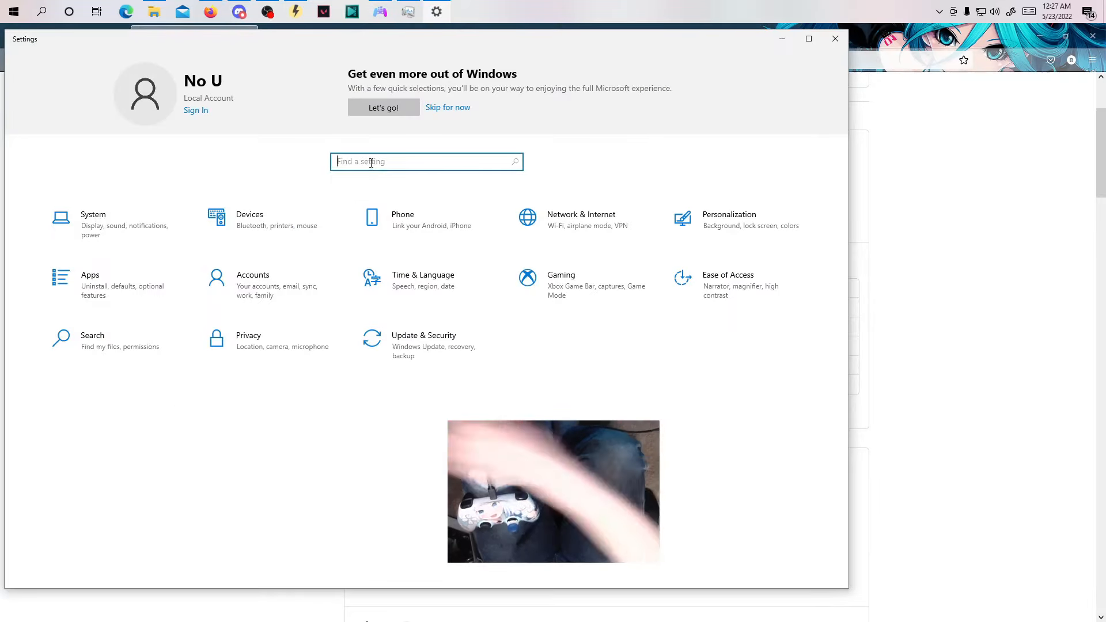
{"action": "type", "text": "langua"}
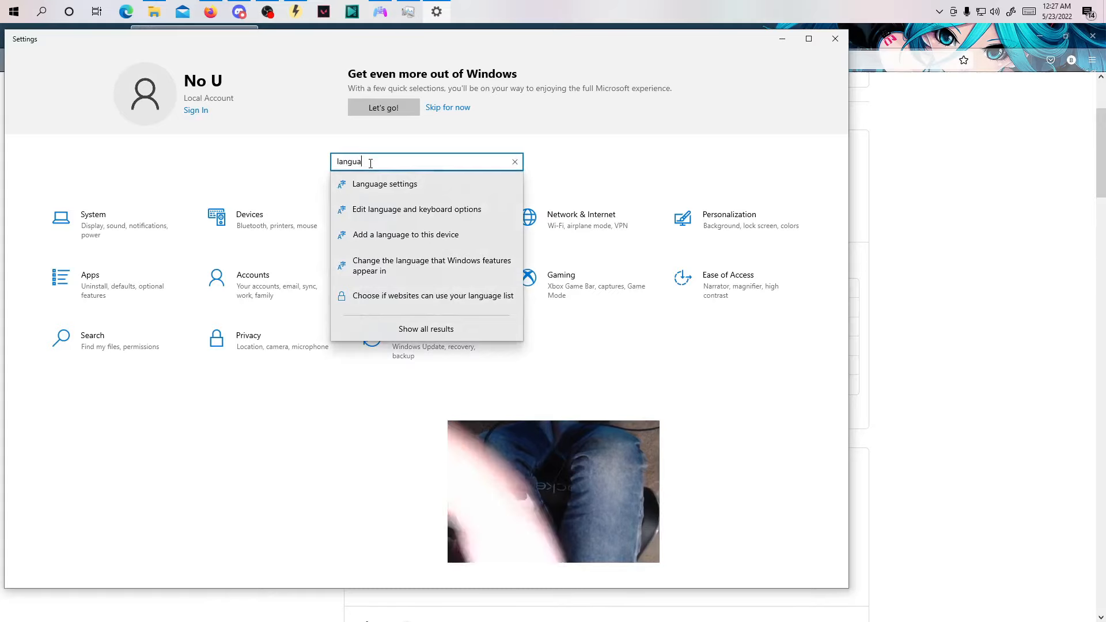
{"action": "left_click", "coordinate": [433, 209]}
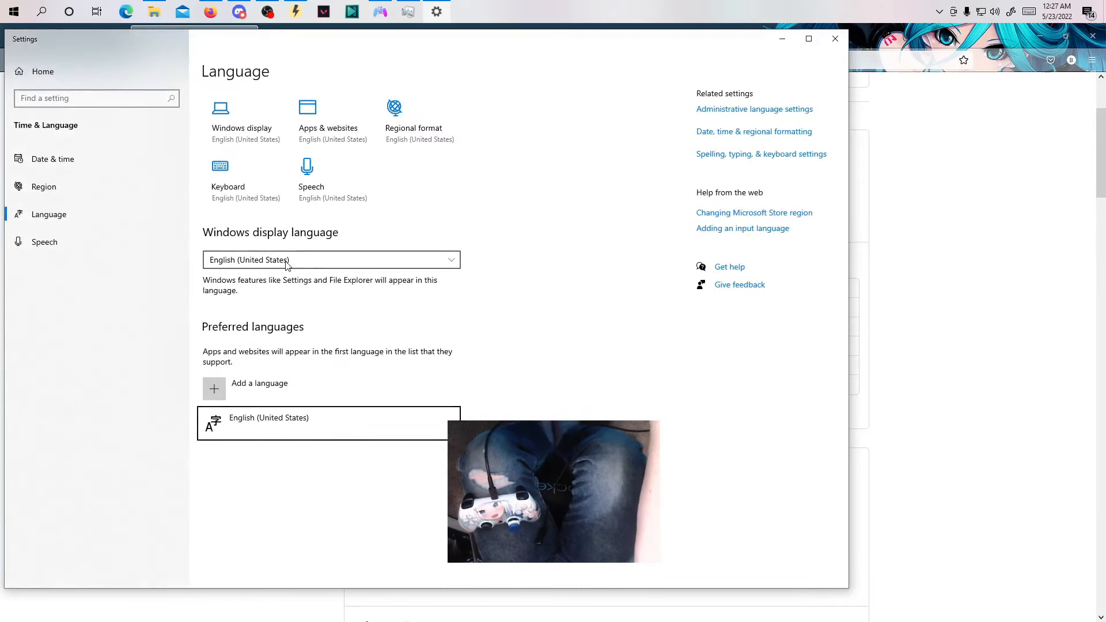
{"action": "left_click", "coordinate": [335, 261]}
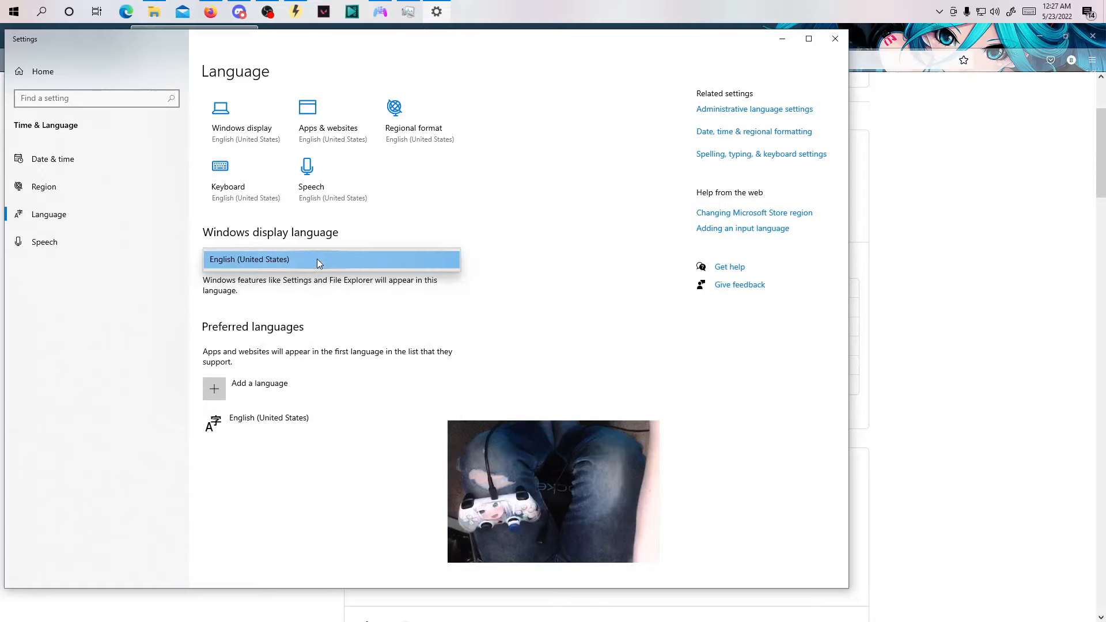
{"action": "left_click", "coordinate": [320, 263]}
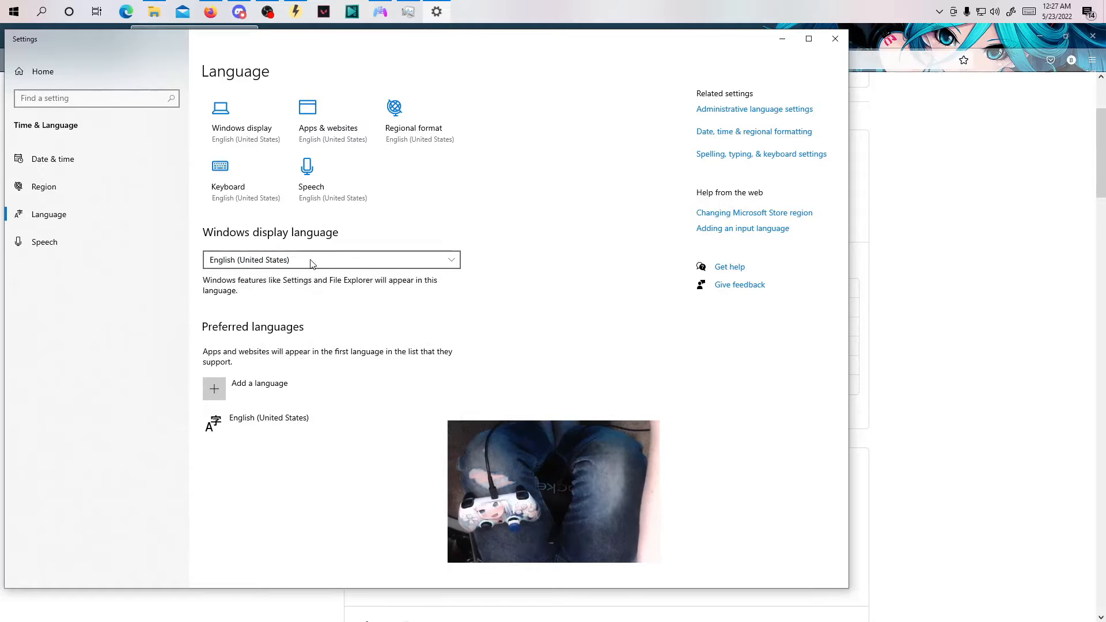